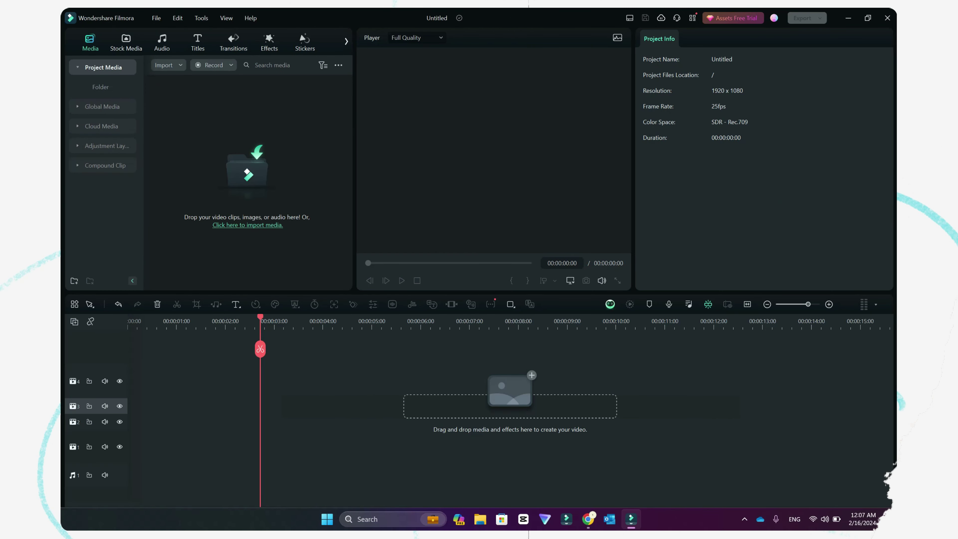
- Place the downloaded stock clip Retro BG Media 05 at the start of the third video track and preview it
left_click(126, 42)
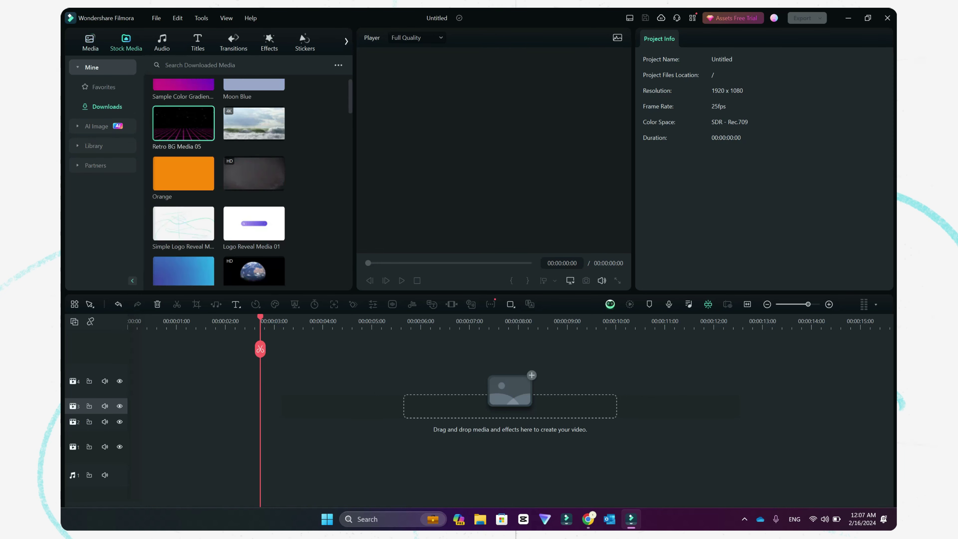
left_click_drag(183, 123, 119, 407)
left_click_drag(260, 318, 128, 317)
key("space")
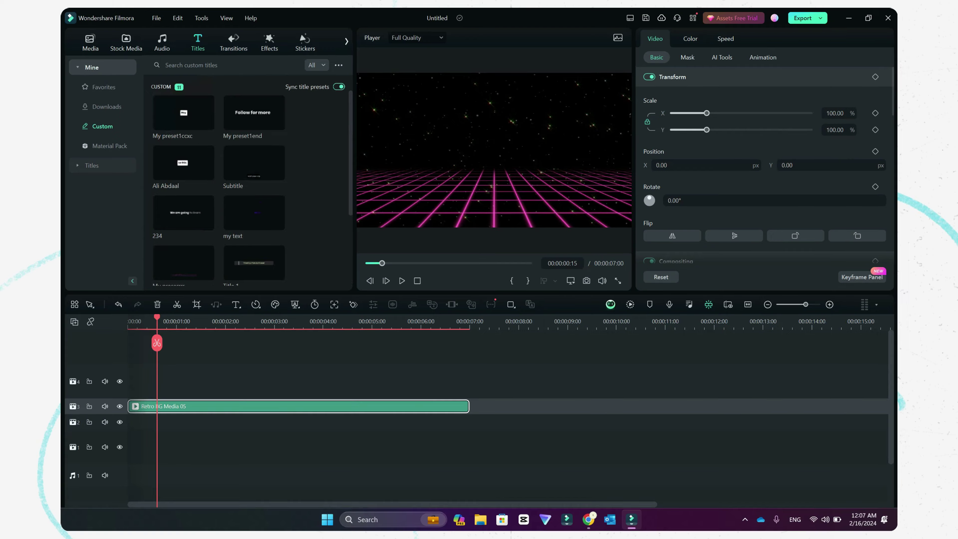
- Add the custom title preset "SHadow testxt" at the start of the fourth video track, above the background clip
left_click(92, 165)
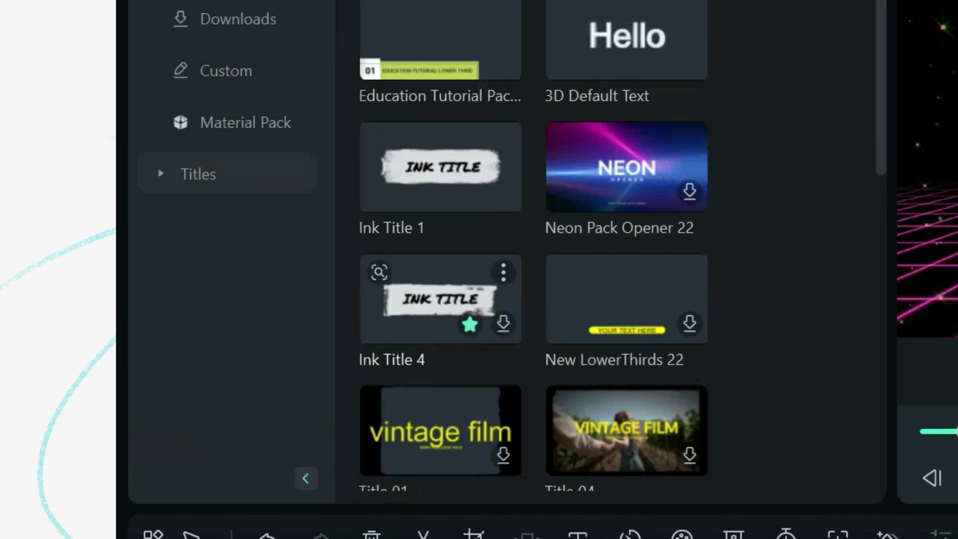
scroll(440, 298, "down", 5)
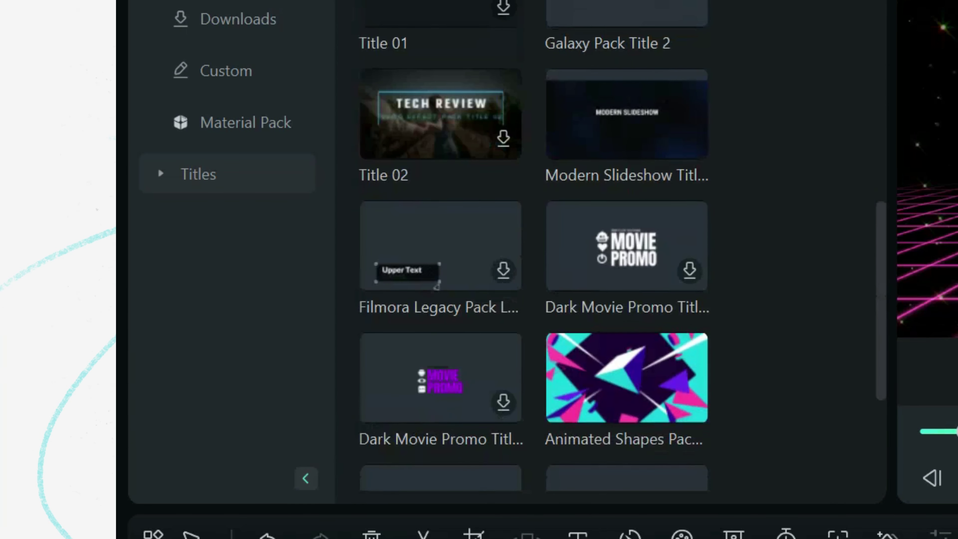
left_click(226, 71)
scroll(626, 226, "down", 5)
left_click(441, 275)
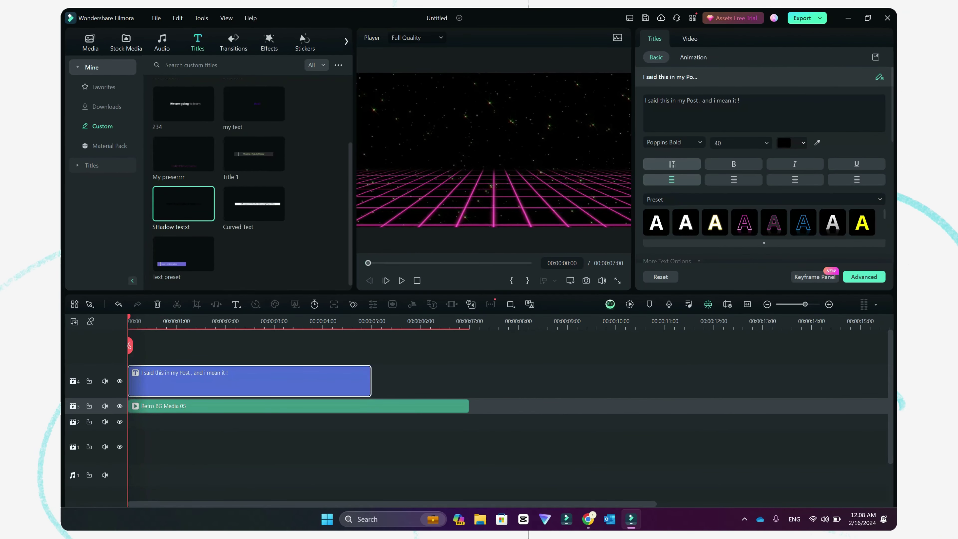
- Change the title's text color to white
left_click(104, 87)
left_click(803, 143)
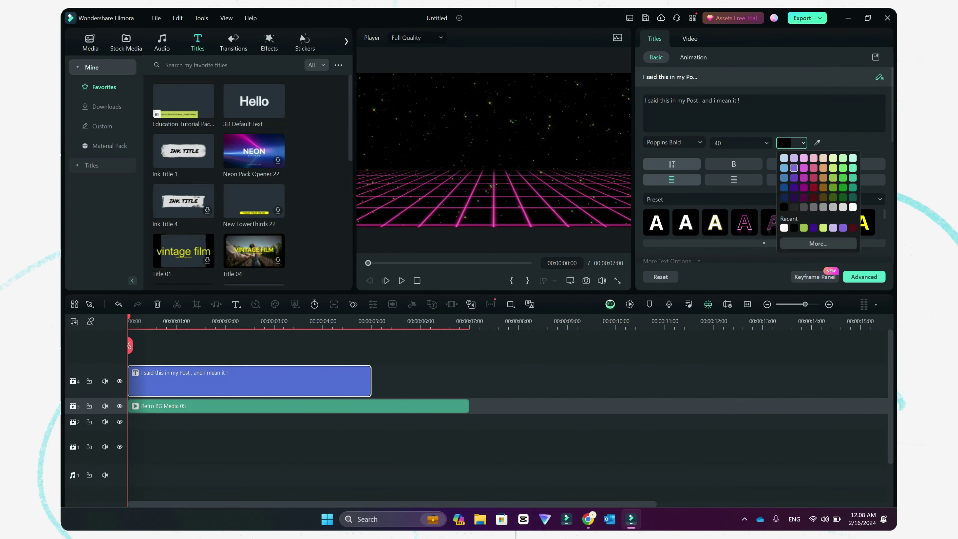
left_click(853, 207)
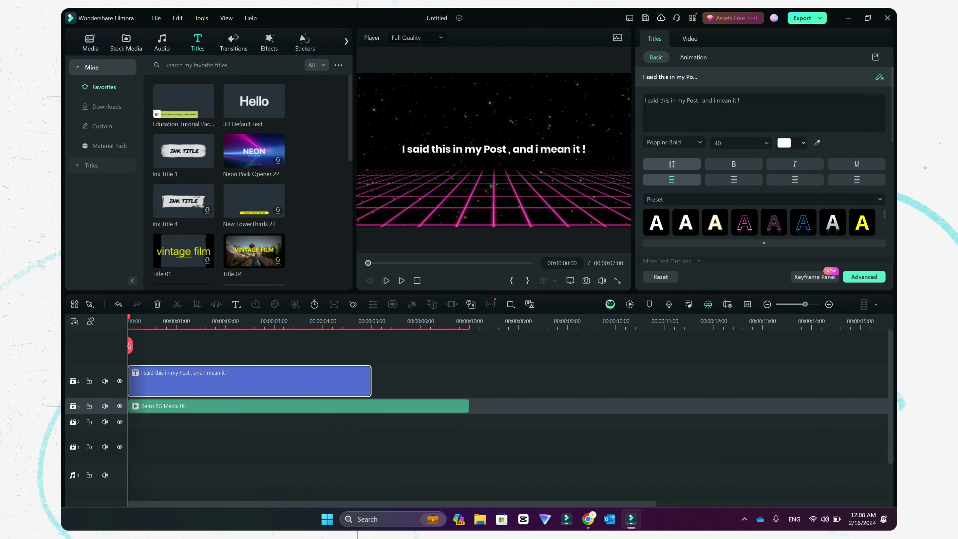
left_click_drag(129, 346, 130, 342)
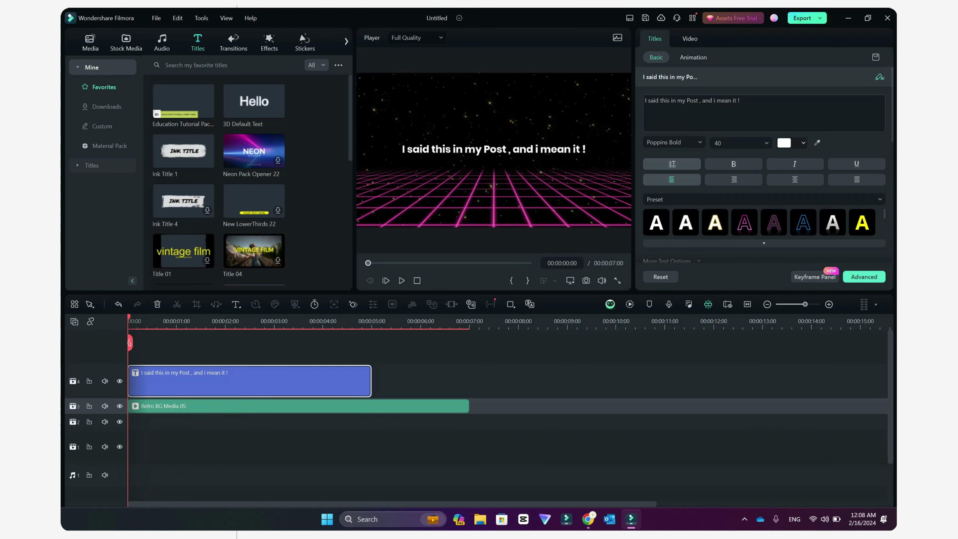
- Replace the title's text with "pls"
left_click(493, 149)
left_click(764, 113)
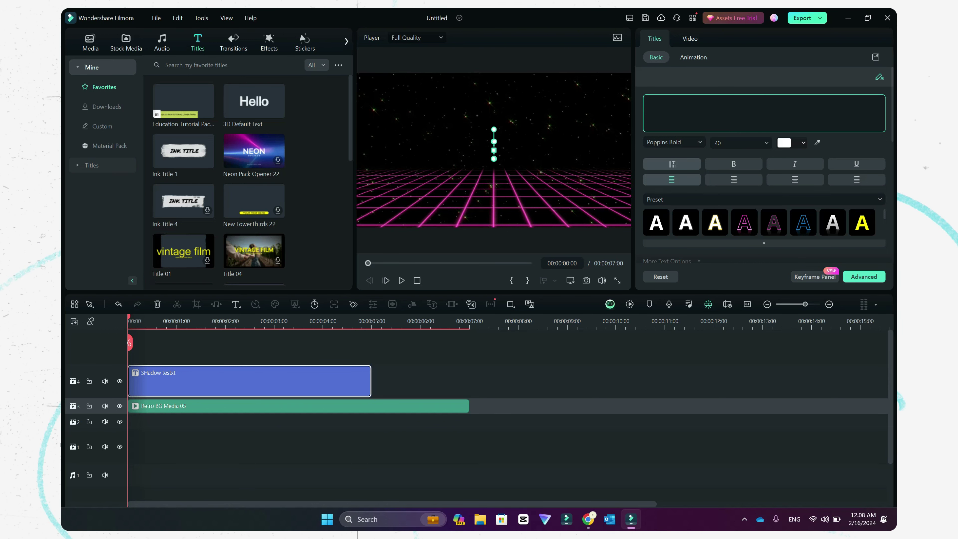
key("Caps_Lock")
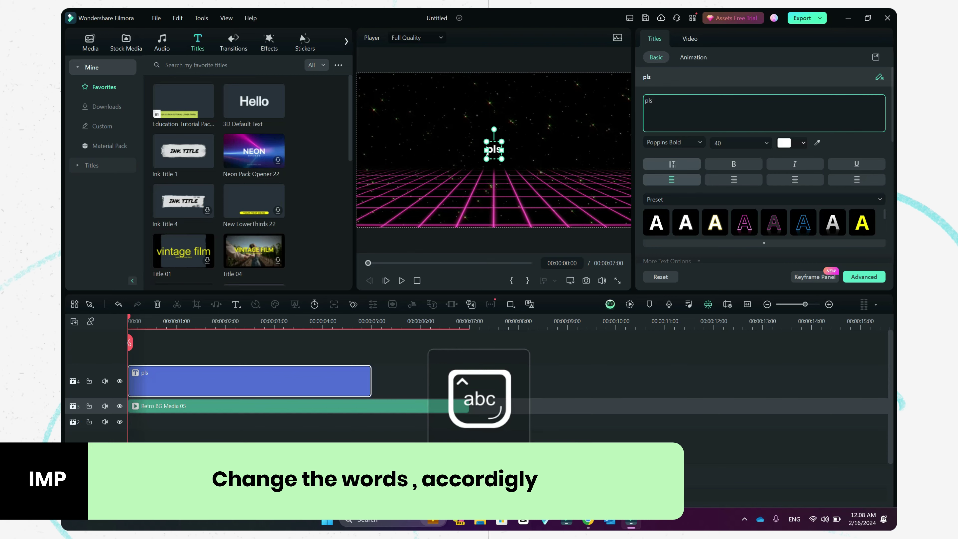
- Split the title clip about 11 frames from its start and delete the remainder
left_click(149, 321)
key("ctrl+b")
key("Delete")
- Paste five copies of the short title clip end to end after the original on the fourth video track
left_click(138, 381)
key("ctrl+v")
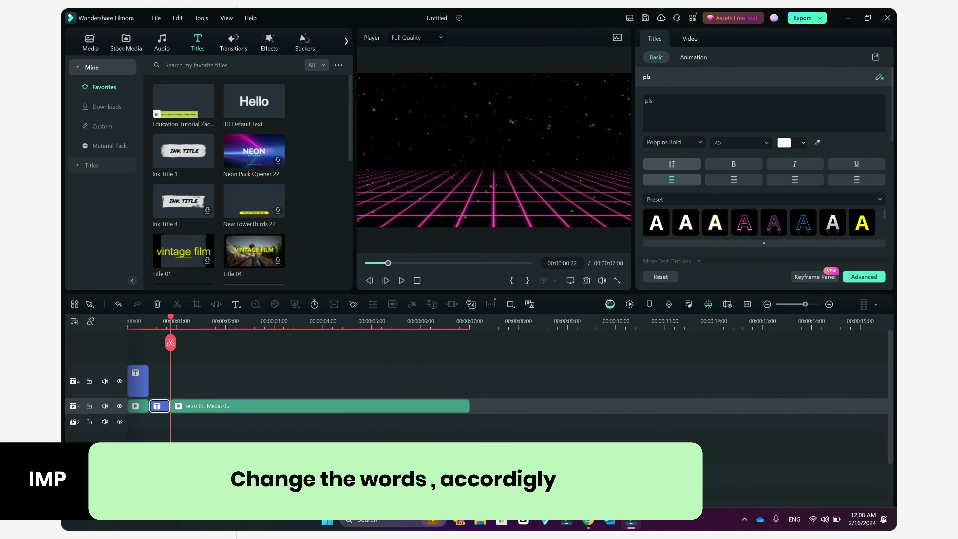
key("ctrl+z")
left_click(96, 373)
key("ctrl+v")
key("ctrl+v")
key("ctrl+v")
key("ctrl+v")
key("ctrl+v")
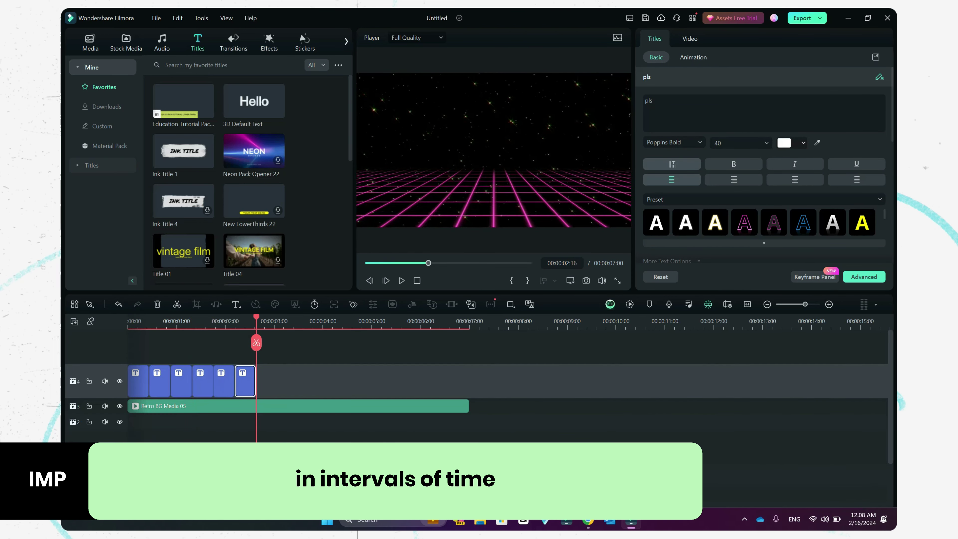
- Replace the second title clip's text with the next word of the phrase and the third's with "to"
left_click(159, 381)
left_click(764, 114)
key("ctrl+a")
type("s")
left_click(181, 381)
left_click(765, 113)
key("ctrl+a")
type("to")
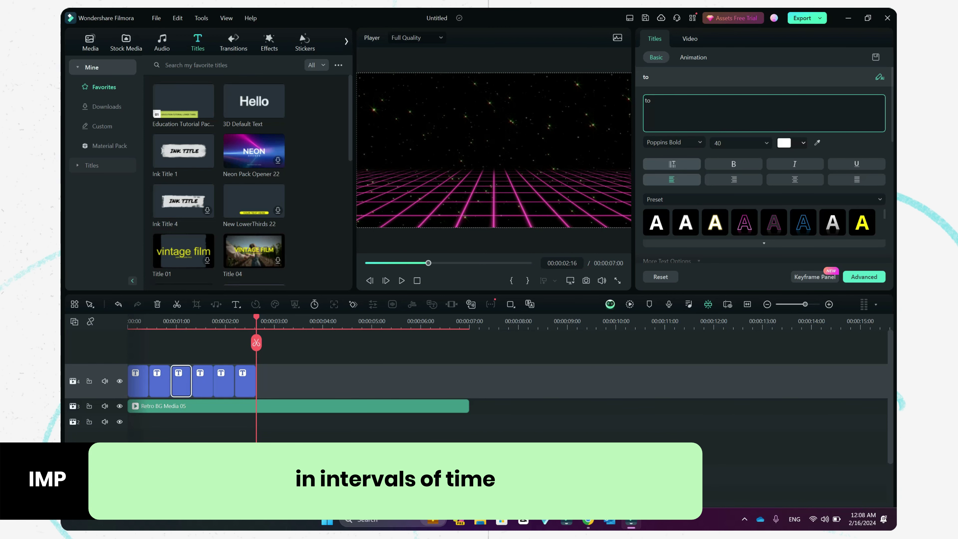
- Replace the fourth title clip's text with the phrase's next word and the fifth's with "youtube"
left_click(203, 381)
left_click(764, 114)
key("ctrl+a")
type("\\")
left_click(224, 381)
left_click_drag(658, 100, 645, 101)
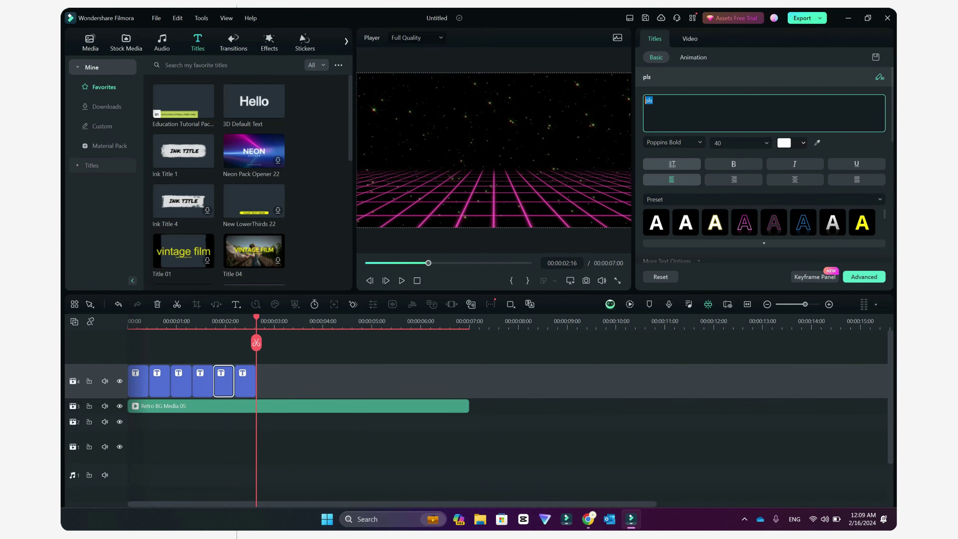
- Set the sixth title clip's text to "channel"
left_click(245, 381)
left_click(764, 113)
key("ctrl+a")
type("channel")
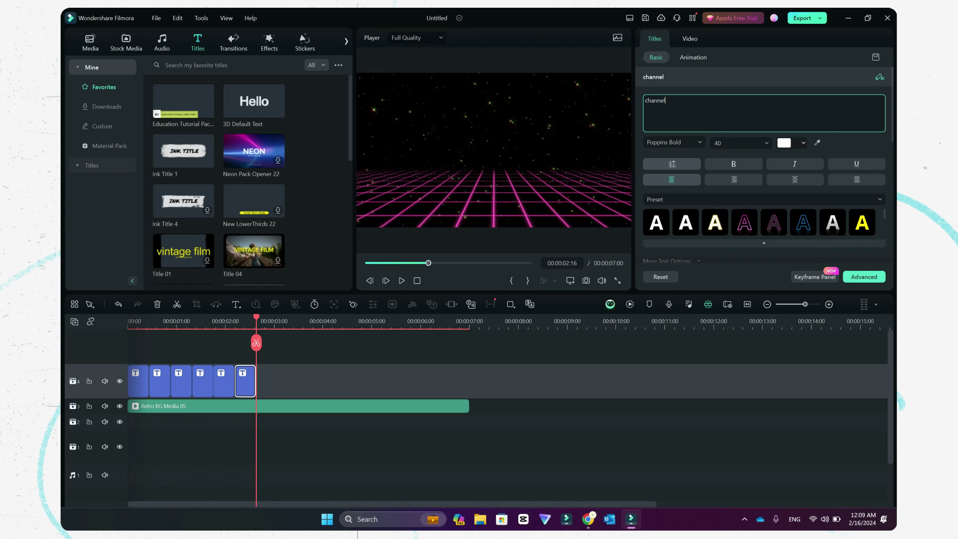
- Play the word-by-word title sequence from the beginning, stop it, and return the playhead to the start
left_click(321, 381)
left_click_drag(256, 317, 128, 317)
key("space")
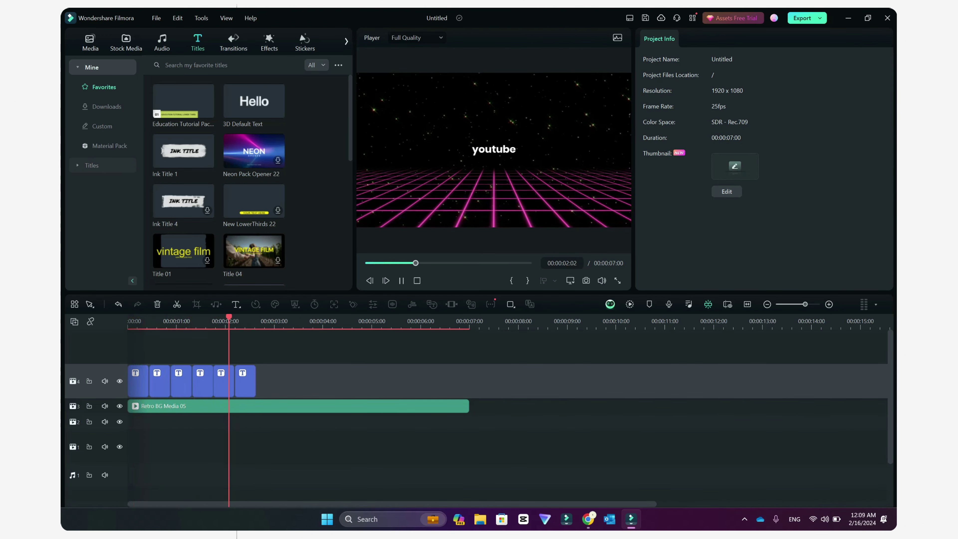
key("space")
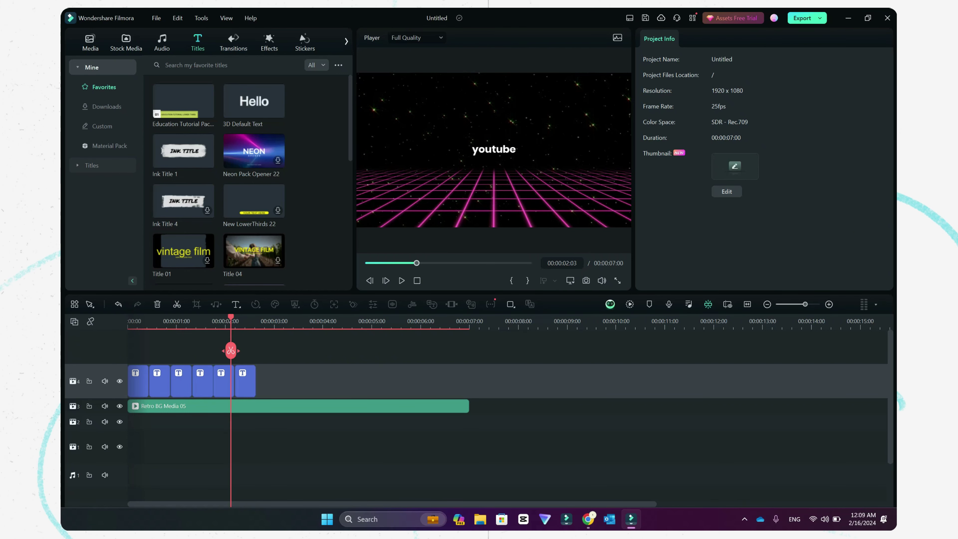
left_click_drag(231, 317, 128, 317)
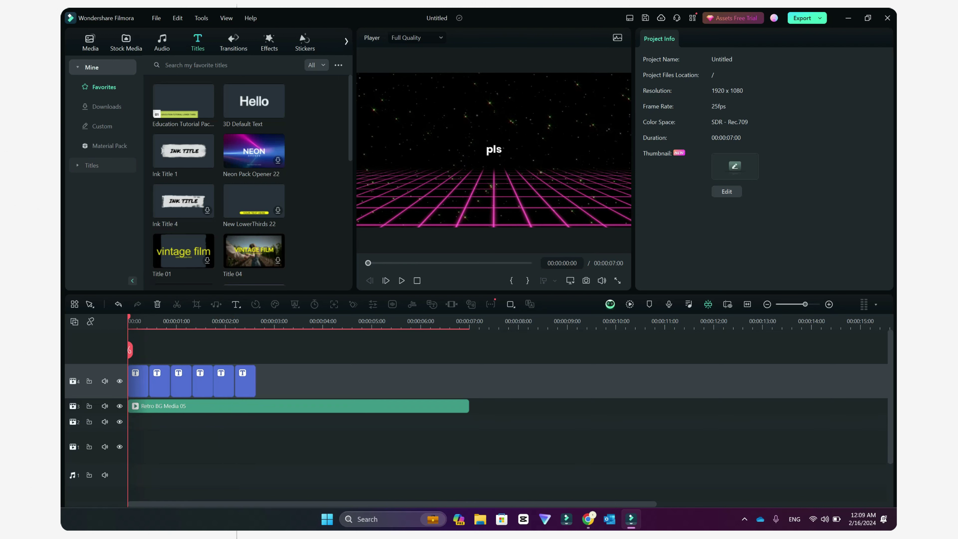
- Combine the six title clips into a compound clip named "Glow text"
left_click_drag(278, 377, 131, 375)
right_click(143, 381)
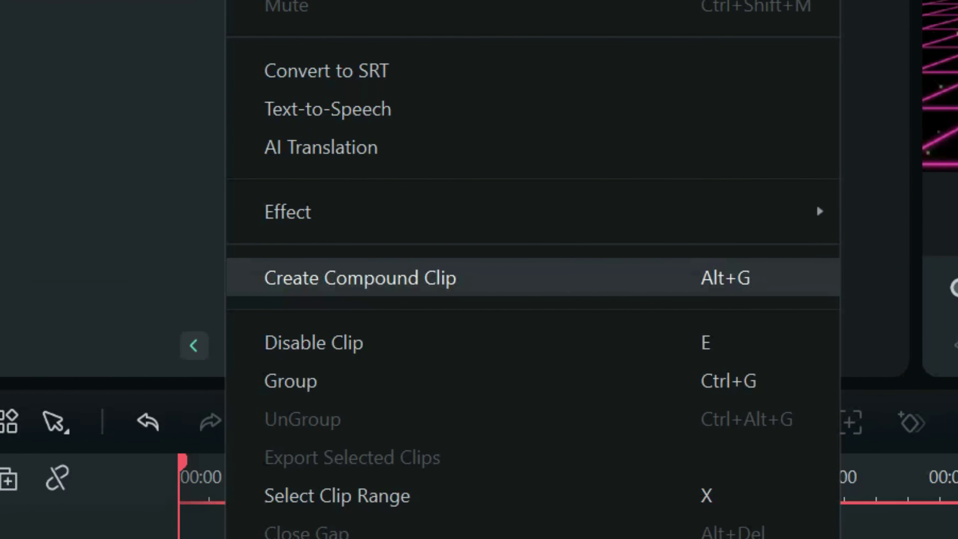
left_click(358, 277)
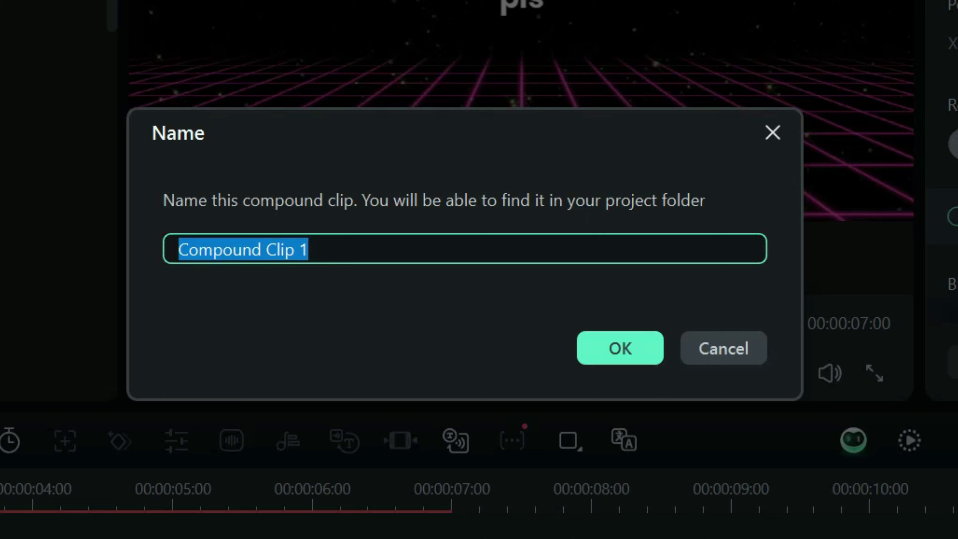
type("Glow text")
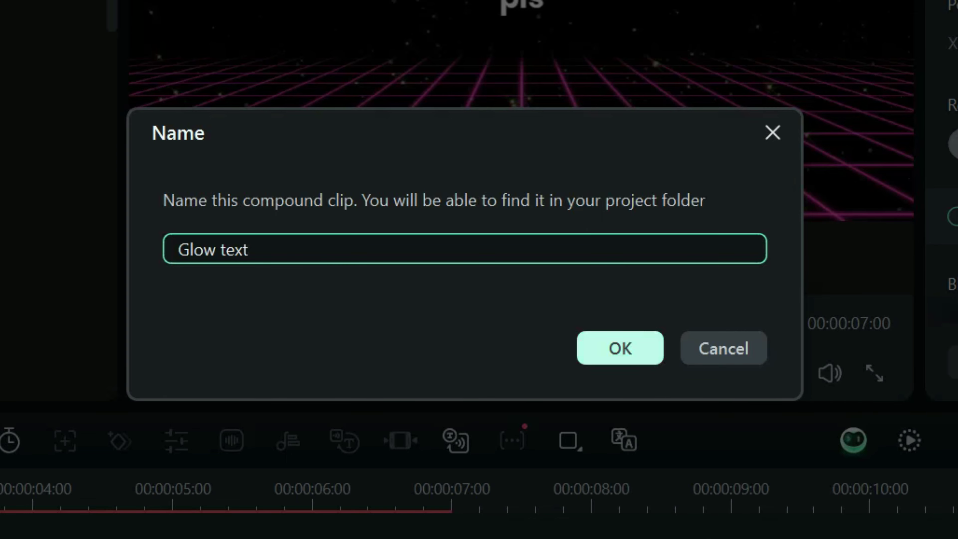
left_click(620, 348)
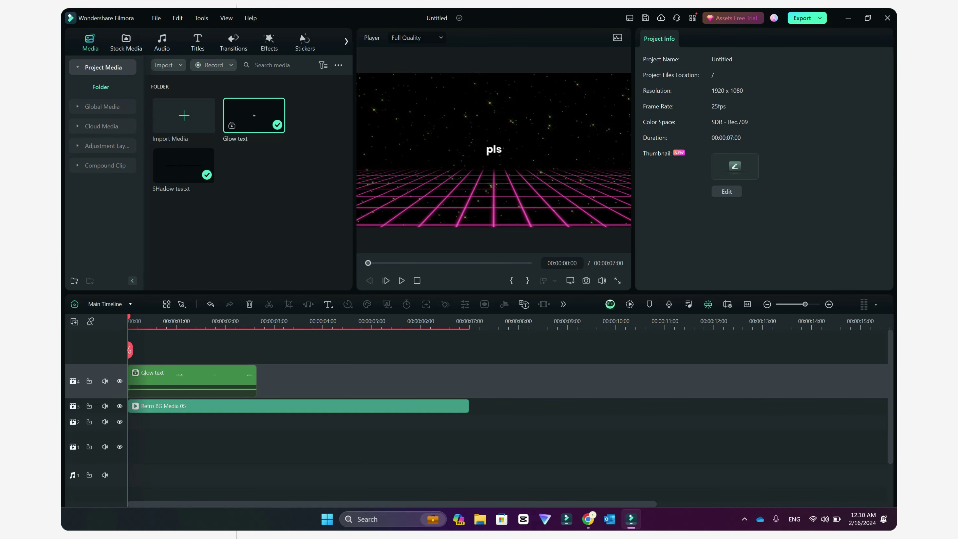
- Search the effects library for "glow" and apply the Glow effect to the Glow text compound clip
left_click(269, 42)
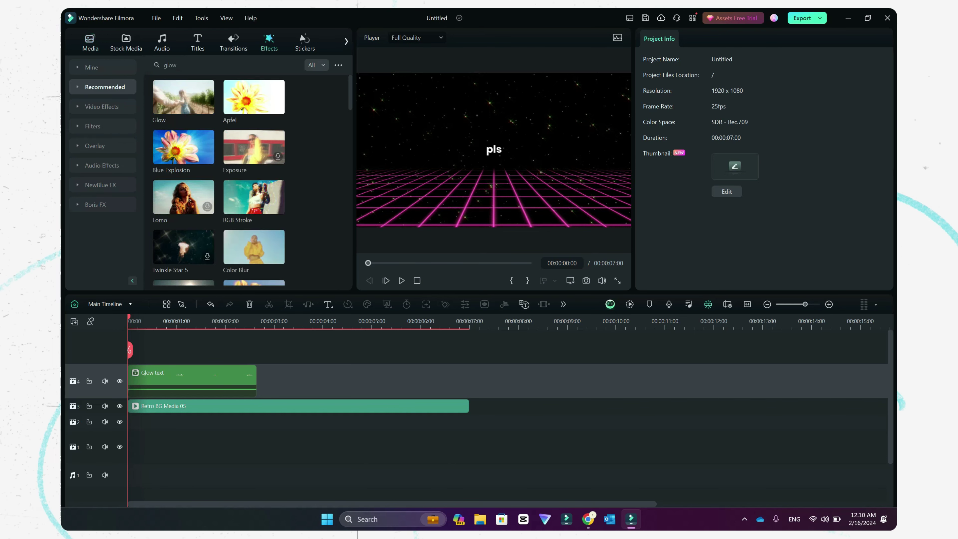
double_click(170, 65)
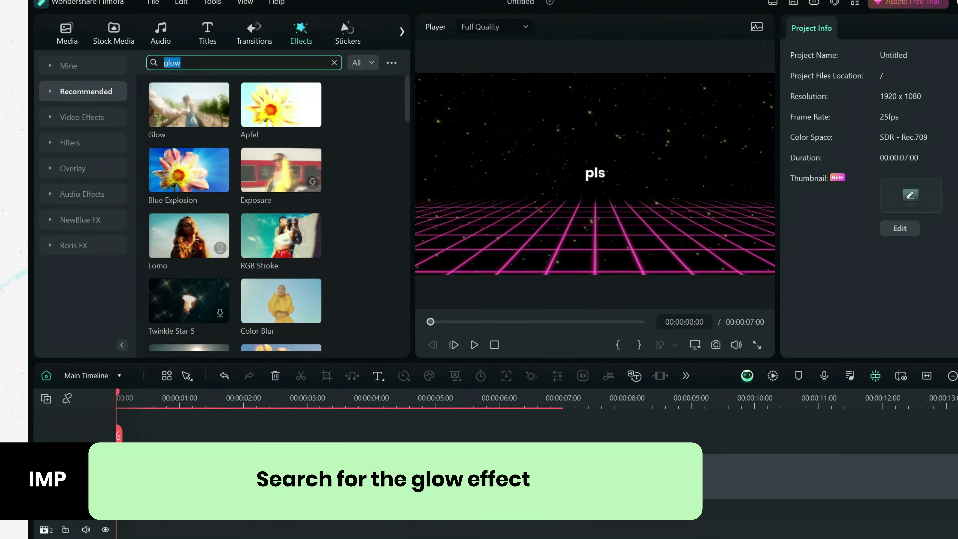
key("BackSpace")
left_click(196, 58)
left_click(23, 62)
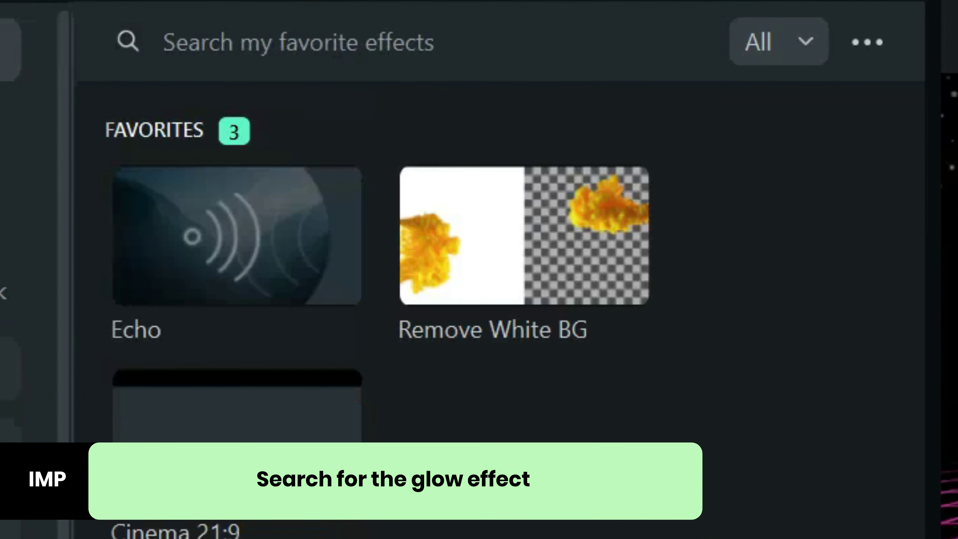
type("glo")
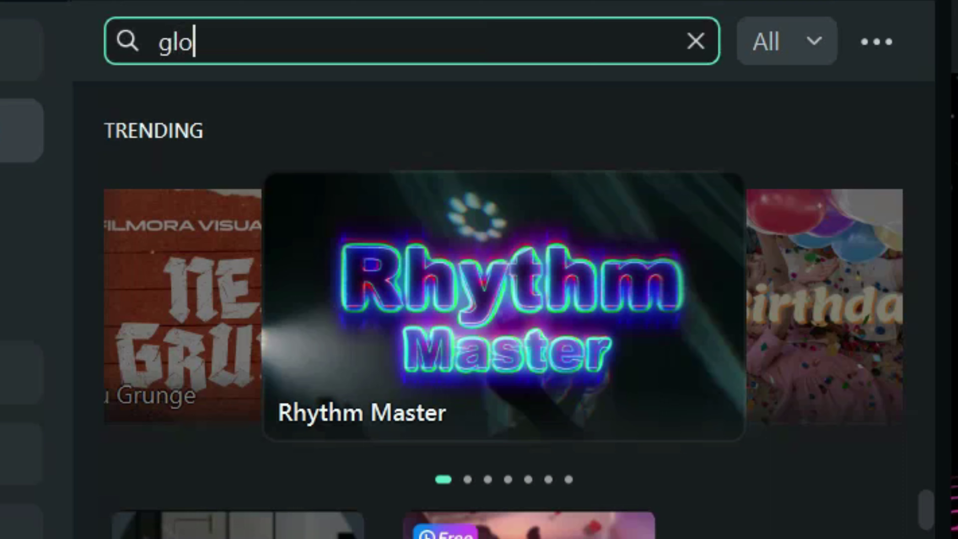
type("w")
key("Return")
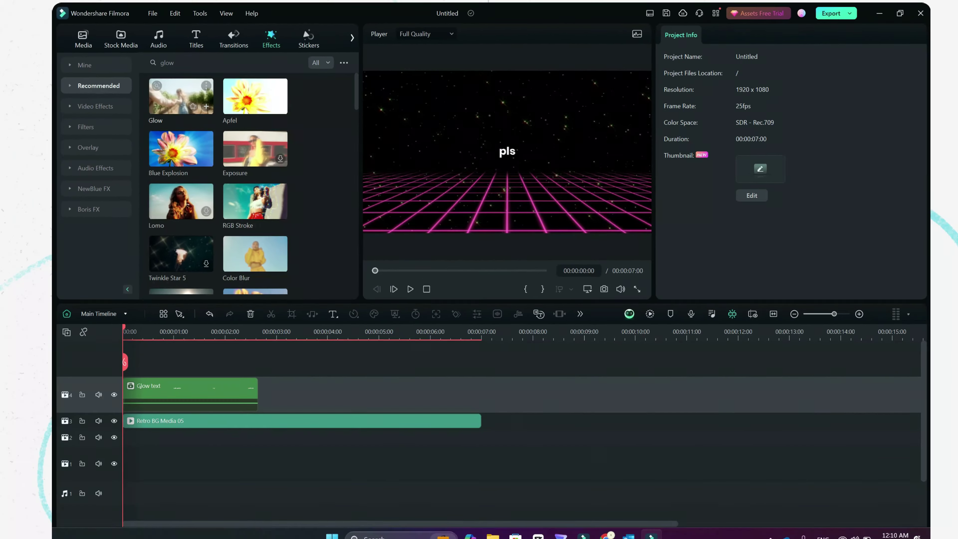
left_click_drag(180, 96, 189, 381)
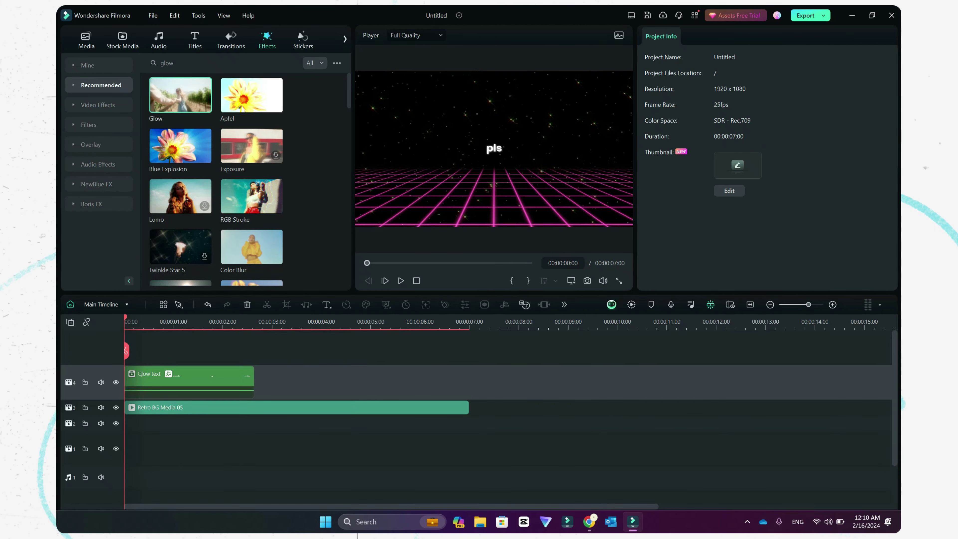
- Scale the Glow text compound clip uniformly to 400%
left_click(168, 373)
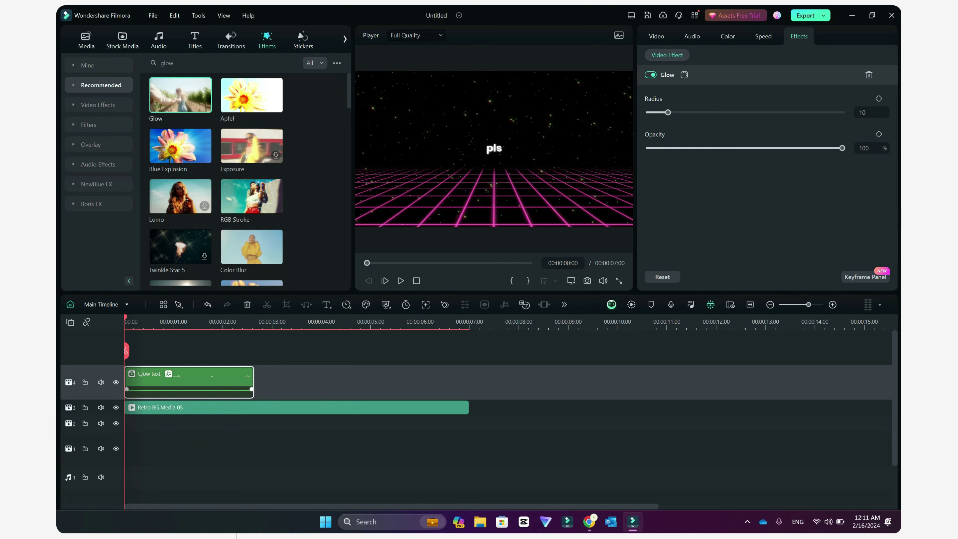
left_click(657, 36)
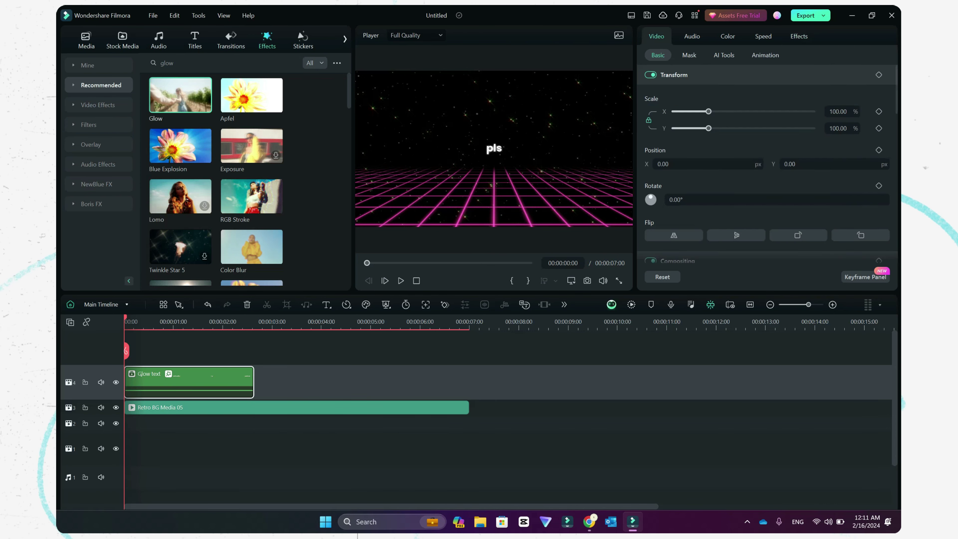
left_click(798, 36)
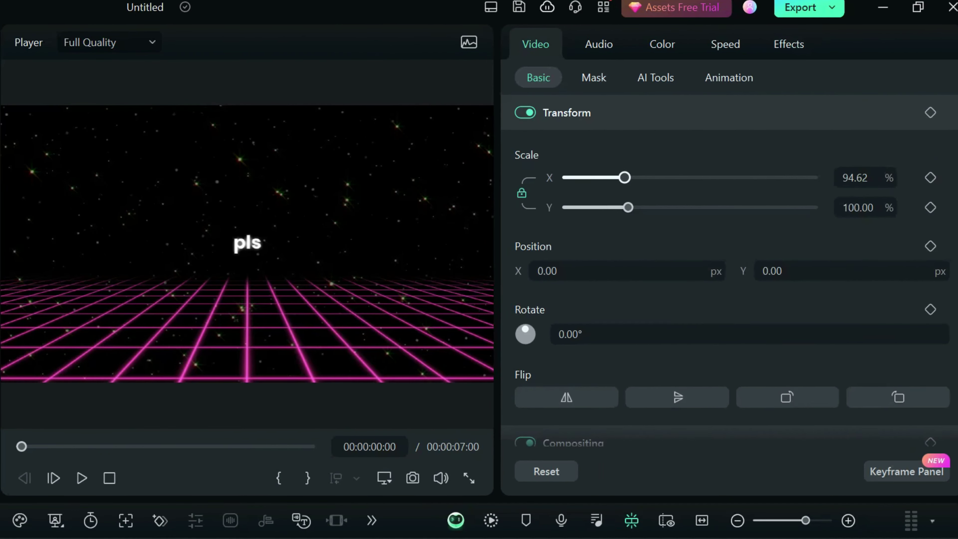
left_click_drag(625, 177, 812, 177)
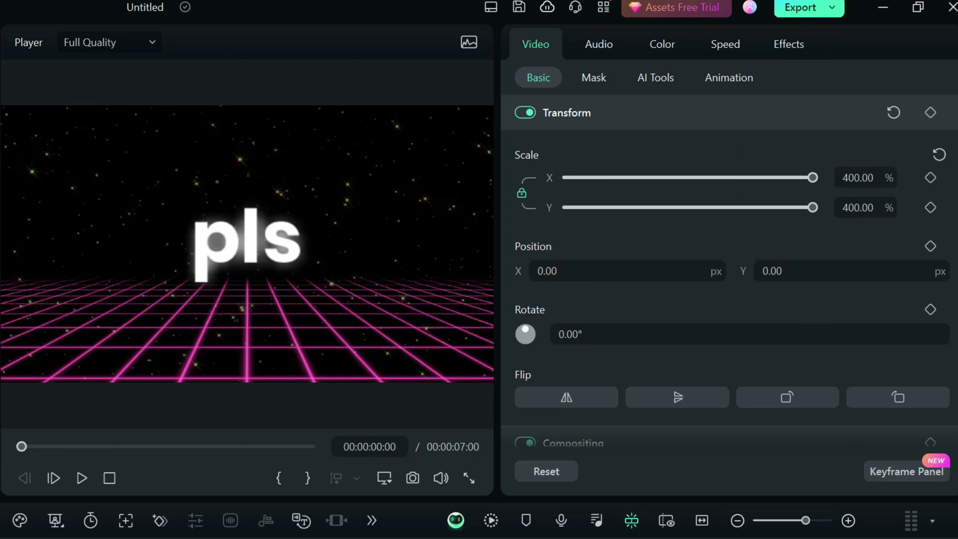
- Set the Glow effect's radius to 32 and lower its opacity
left_click(789, 44)
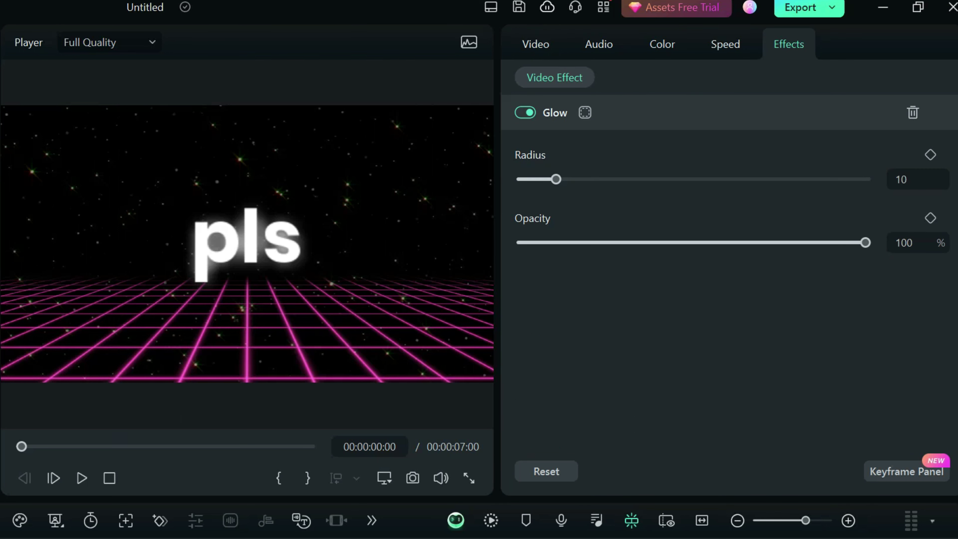
left_click_drag(553, 179, 628, 179)
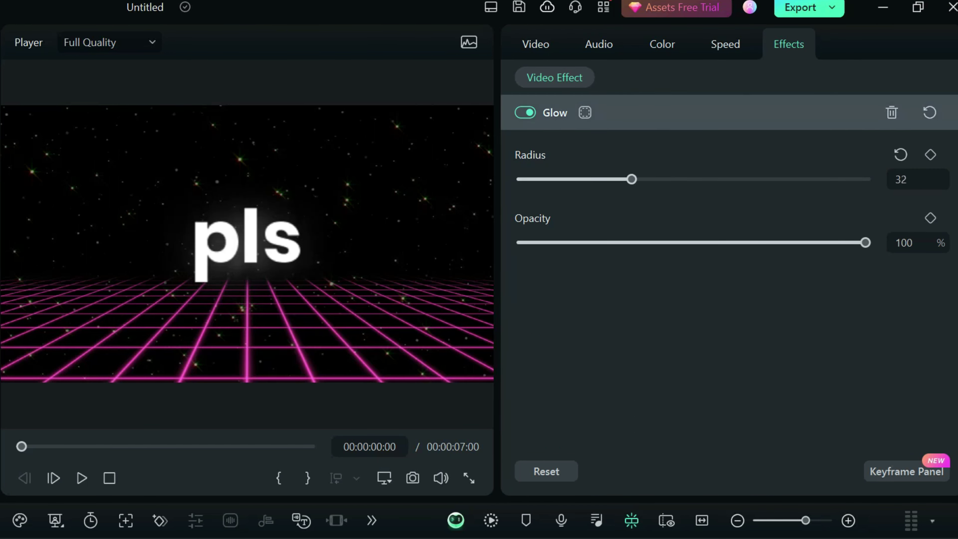
left_click_drag(865, 243, 614, 243)
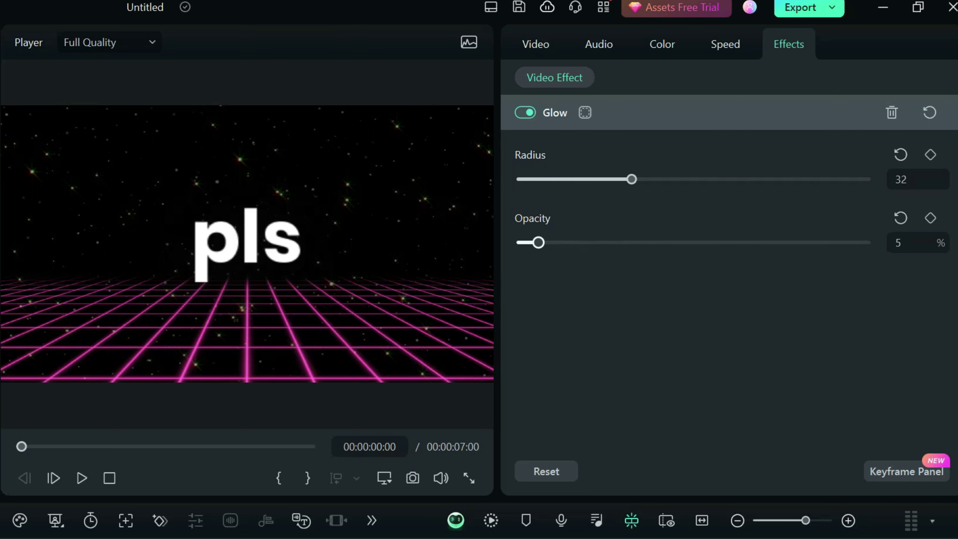
- Raise the Glow effect's opacity to 100% and preview the glowing text animation from the beginning
left_click_drag(538, 242, 865, 242)
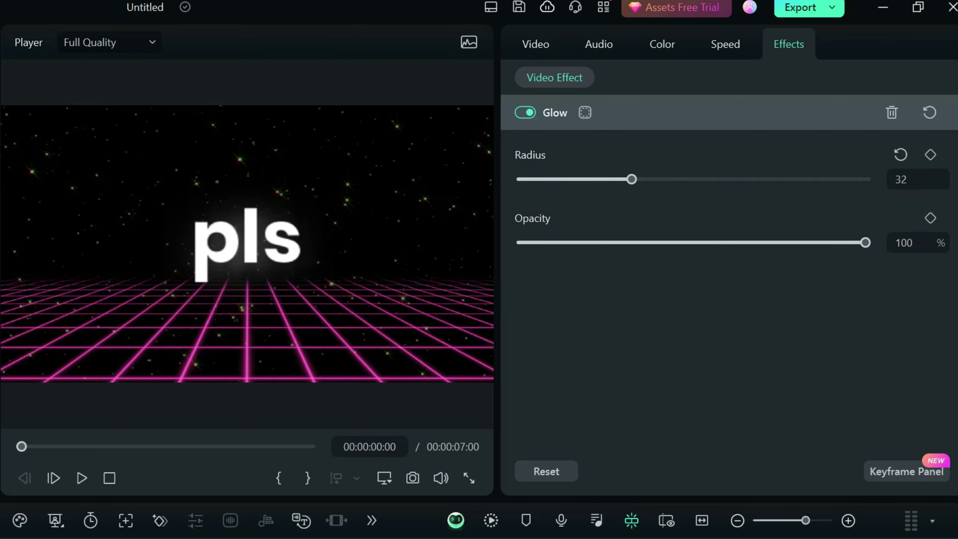
left_click(84, 446)
left_click_drag(83, 446, 21, 446)
key("space")
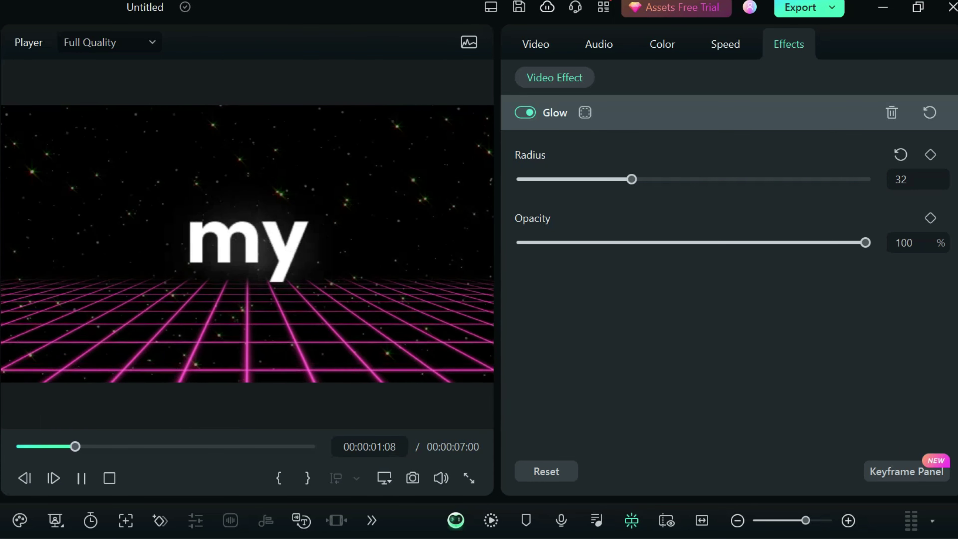
key("space")
left_click_drag(110, 446, 21, 446)
key("space")
key("space")
- Set the Glow text compound clip's uniform speed to 1.78 and preview the animation from the beginning
key("ctrl+r")
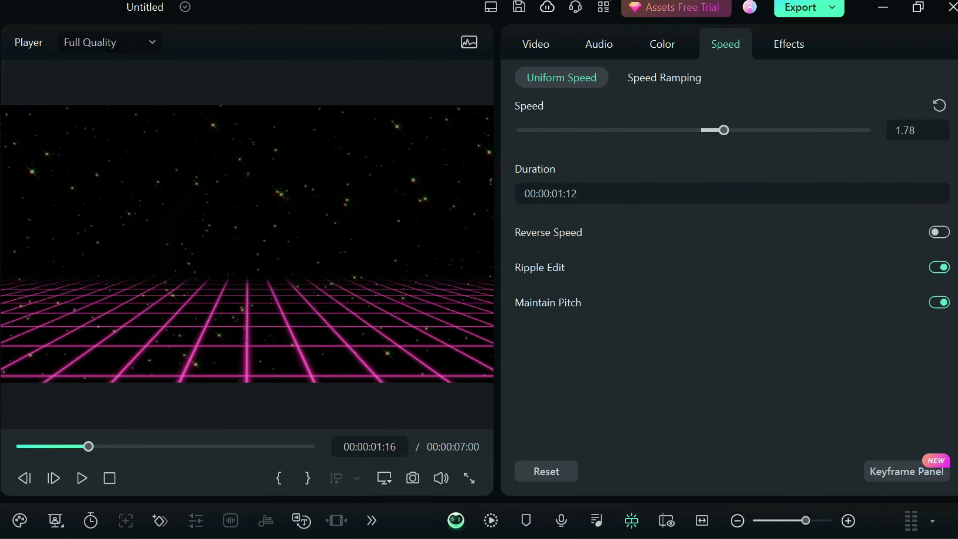
key("Home")
key("space")
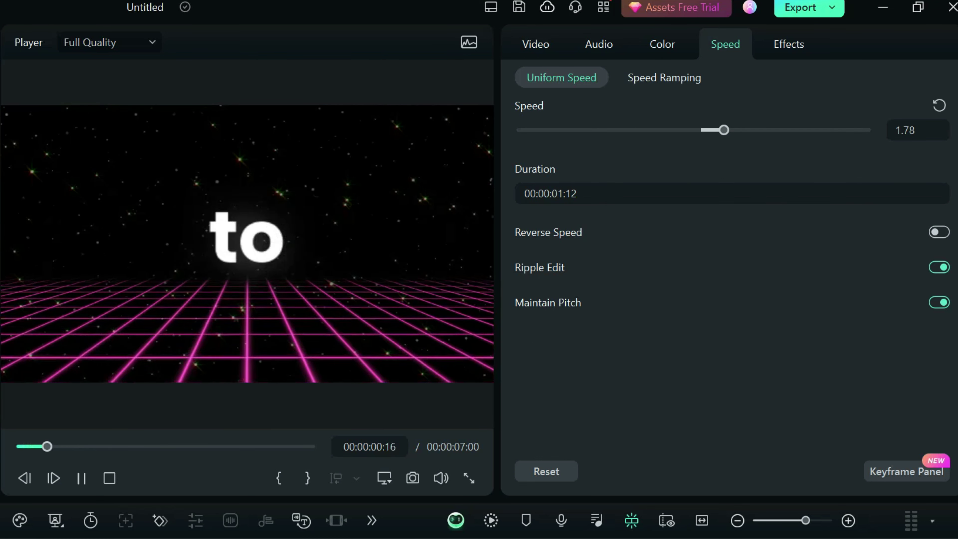
key("space")
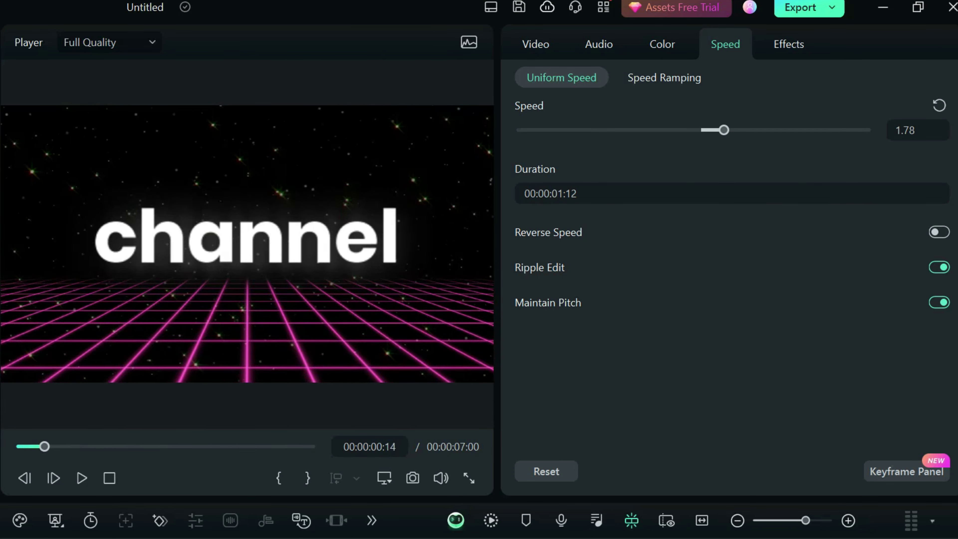
key("Home")
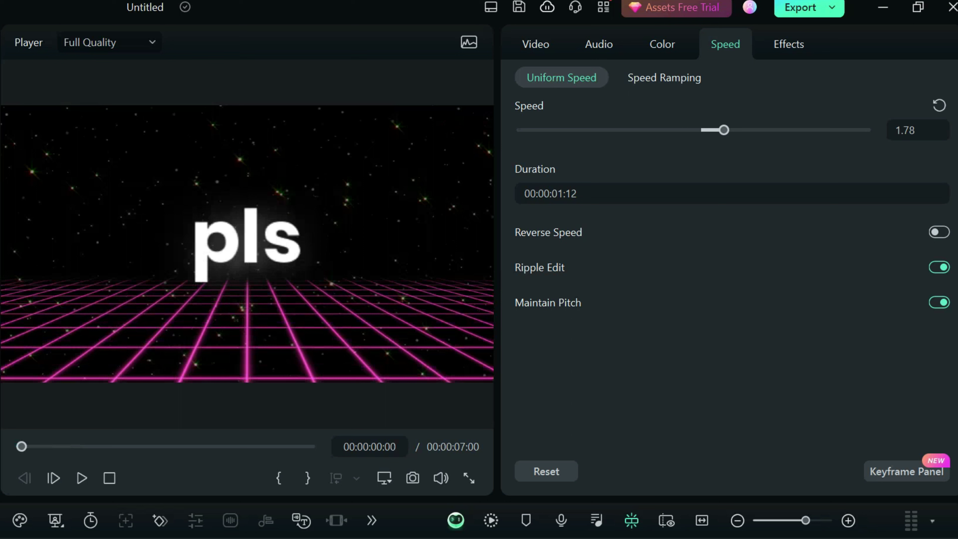